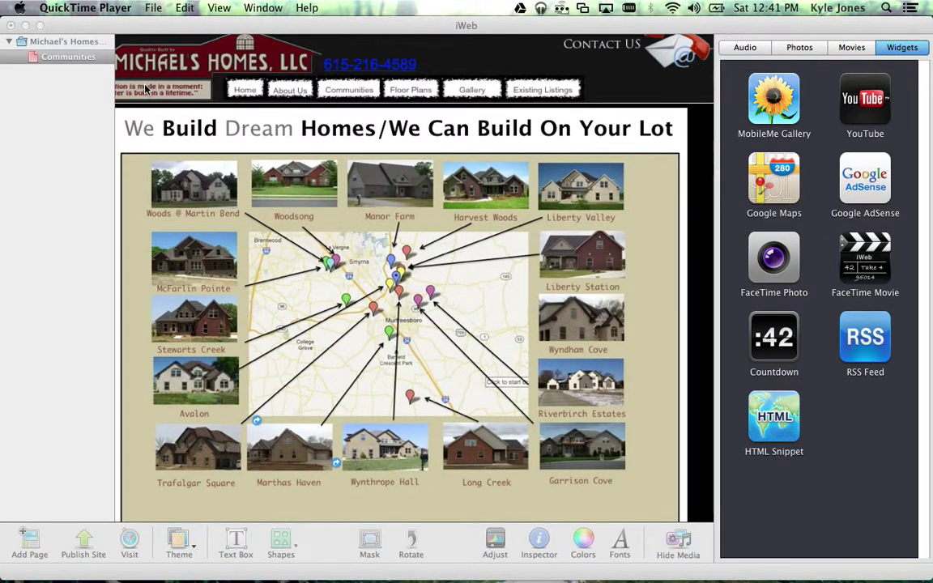
Switch to iWeb with the Communities page open and shift its window slightly.
left_click(301, 24)
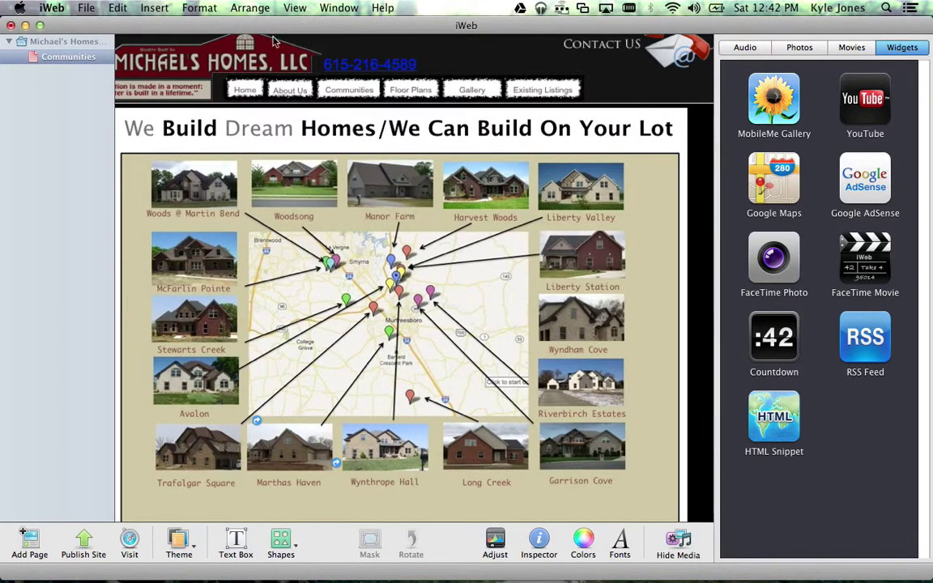
mouse_move(223, 63)
left_mouse_down()
mouse_move(260, 101)
mouse_move(185, 208)
mouse_move(171, 429)
mouse_move(188, 474)
left_mouse_up()
left_click(282, 34)
left_click_drag(503, 29, 506, 29)
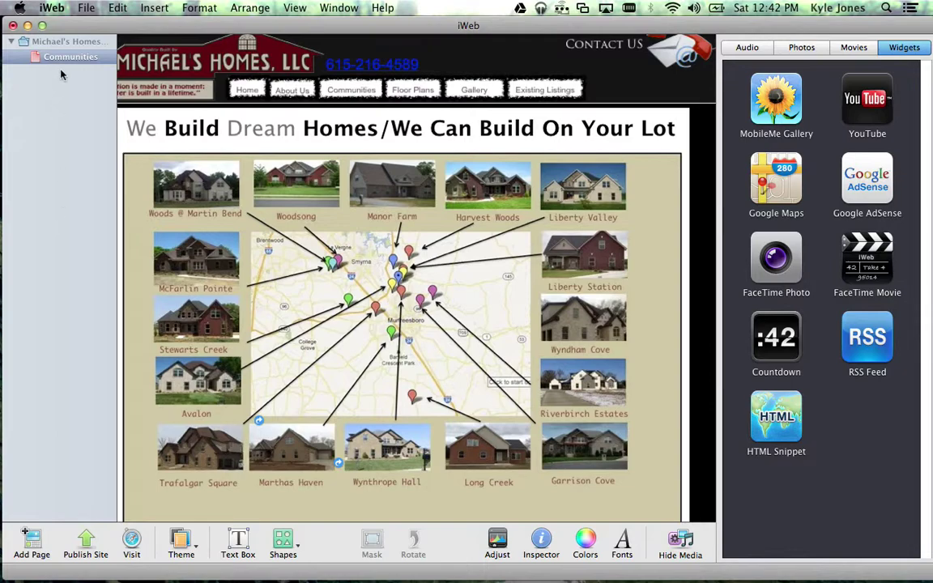
left_click_drag(149, 20, 152, 21)
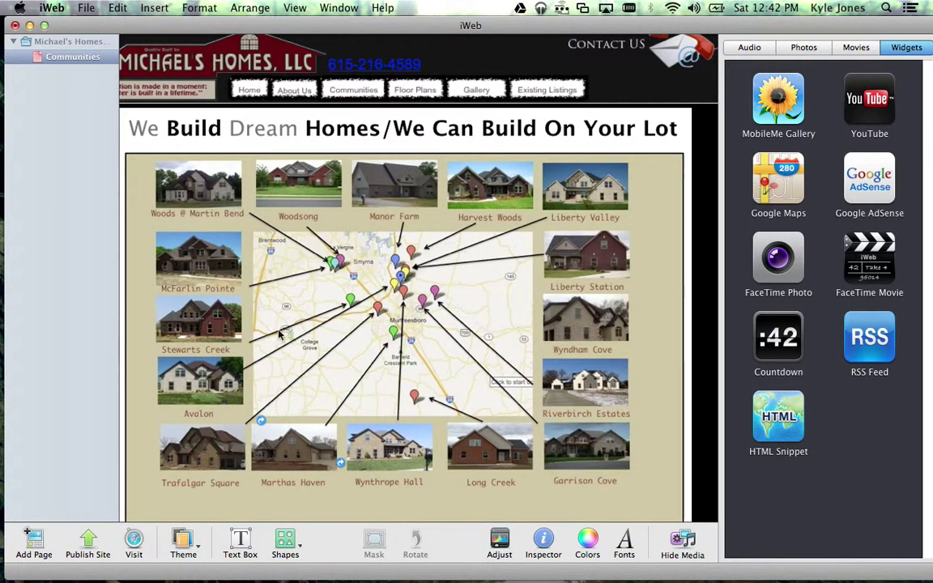
Add an HTML Snippet widget to the Communities page.
left_click(410, 371)
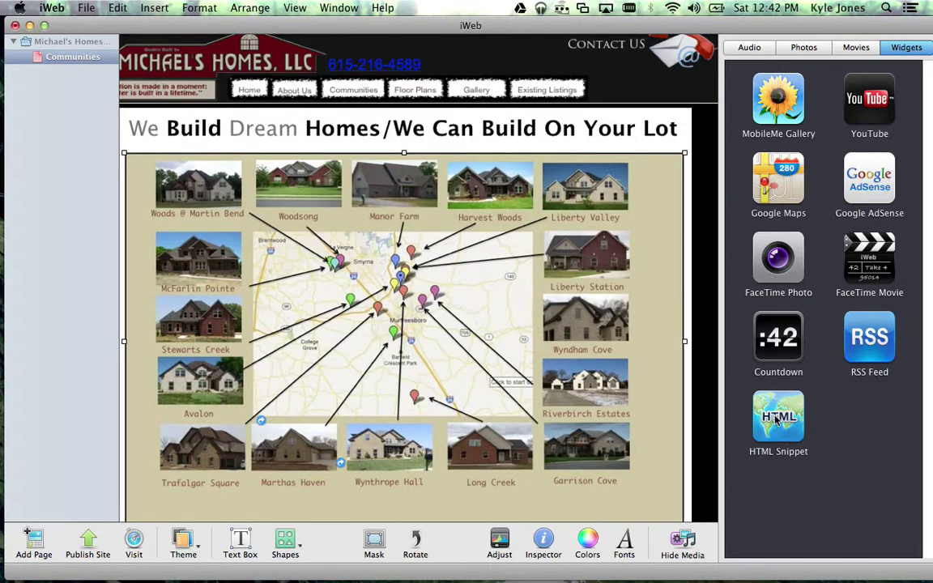
left_click_drag(800, 417, 701, 309)
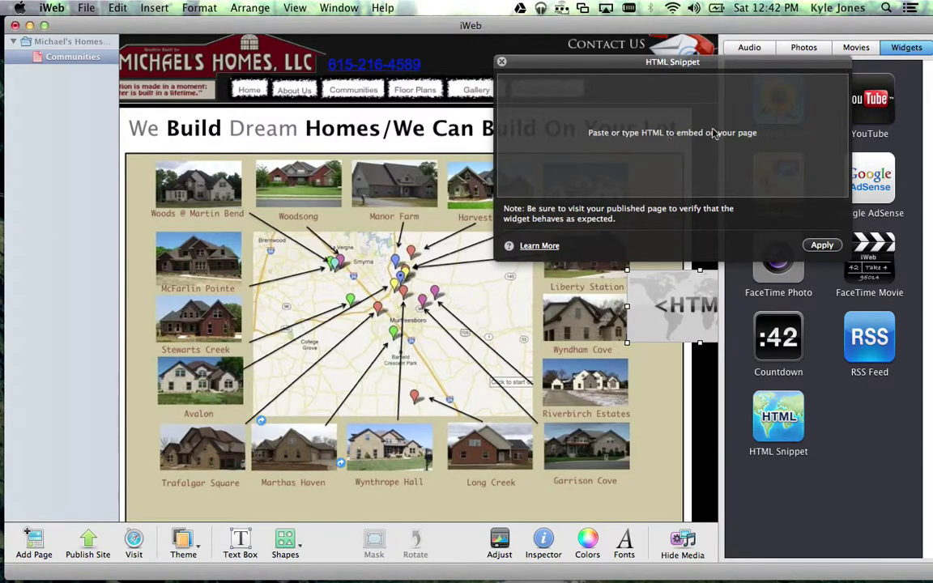
Switch to the Gmail draft in Chrome and copy the full iframe code under "Community Map Code".
key("ctrl+Right")
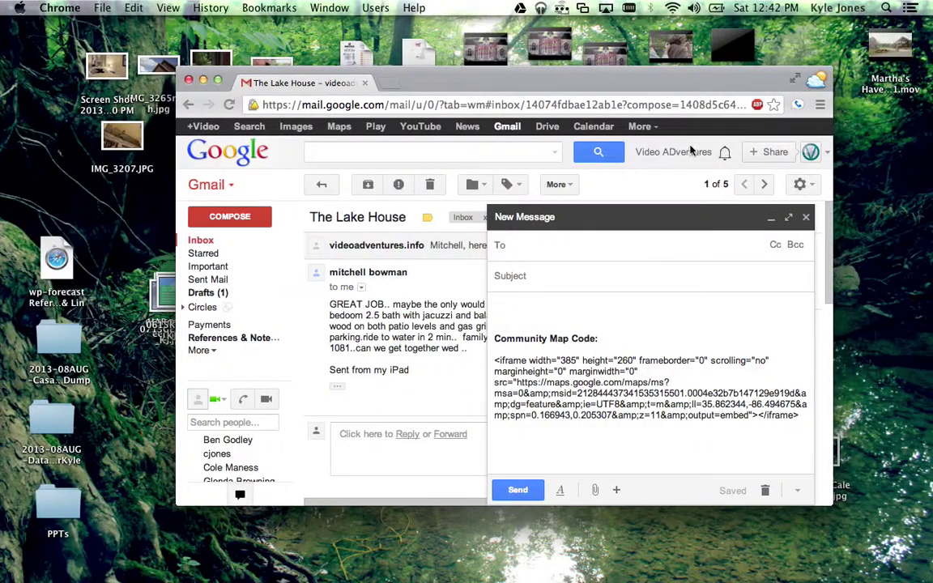
left_click_drag(495, 361, 808, 416)
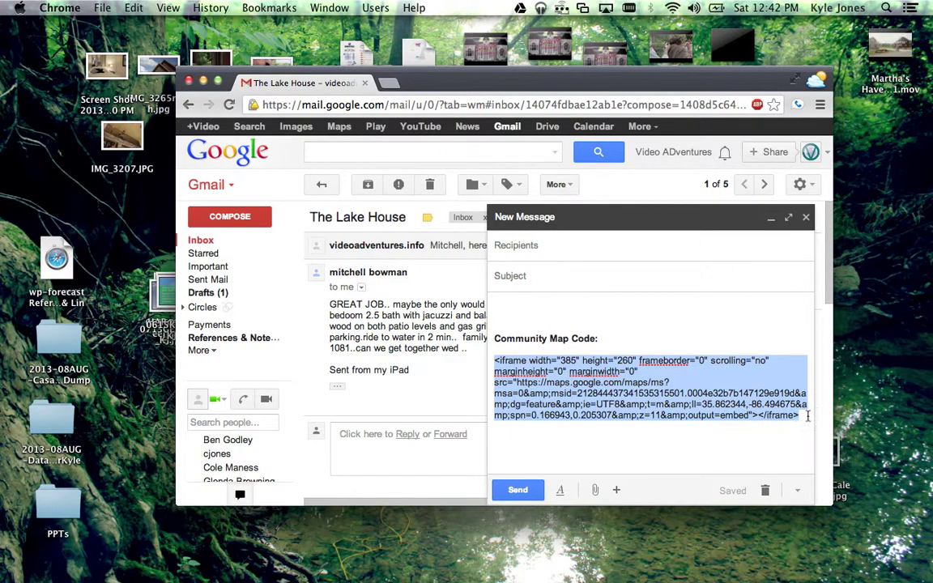
right_click(687, 384)
left_click(591, 317)
Return to iWeb, paste the iframe map code into the HTML Snippet, and apply it.
key("ctrl+Left")
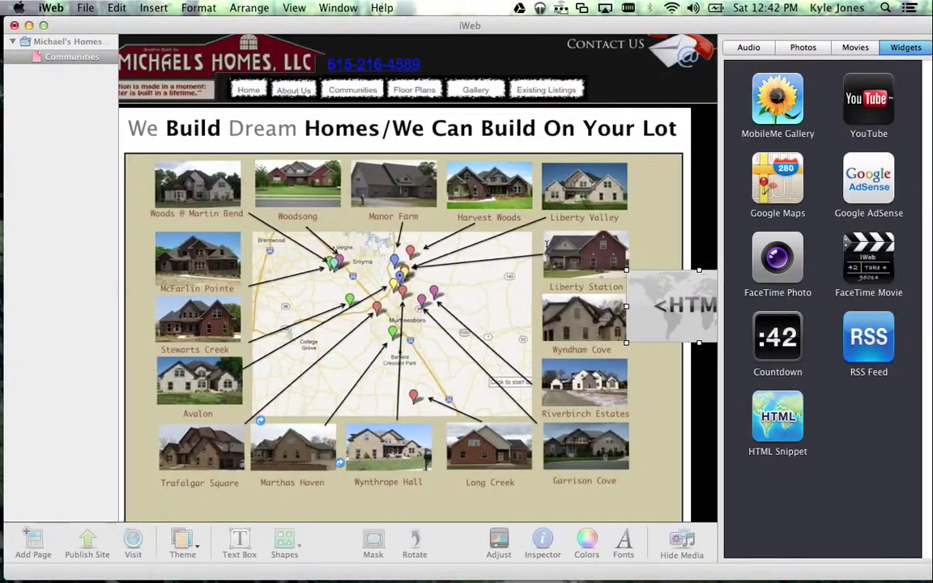
right_click(601, 124)
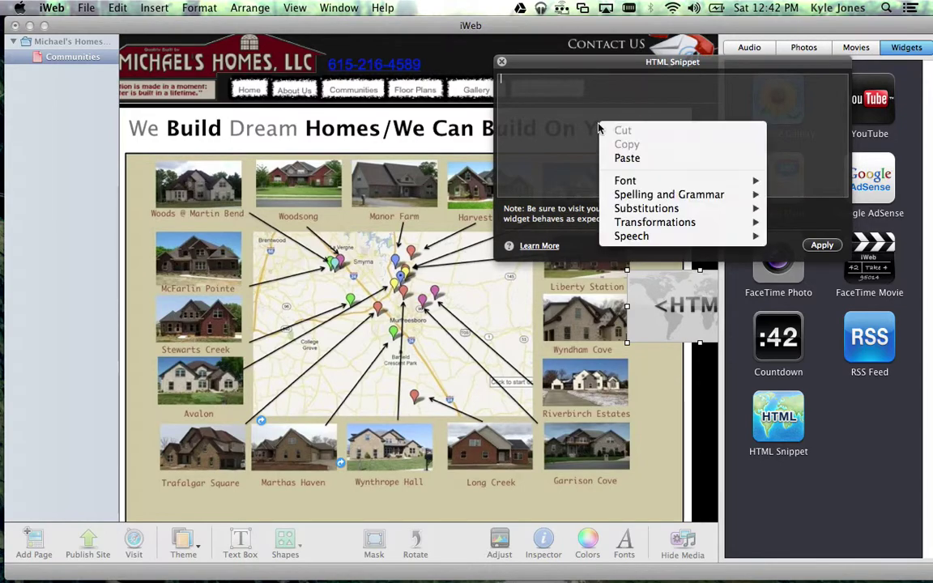
left_click(637, 158)
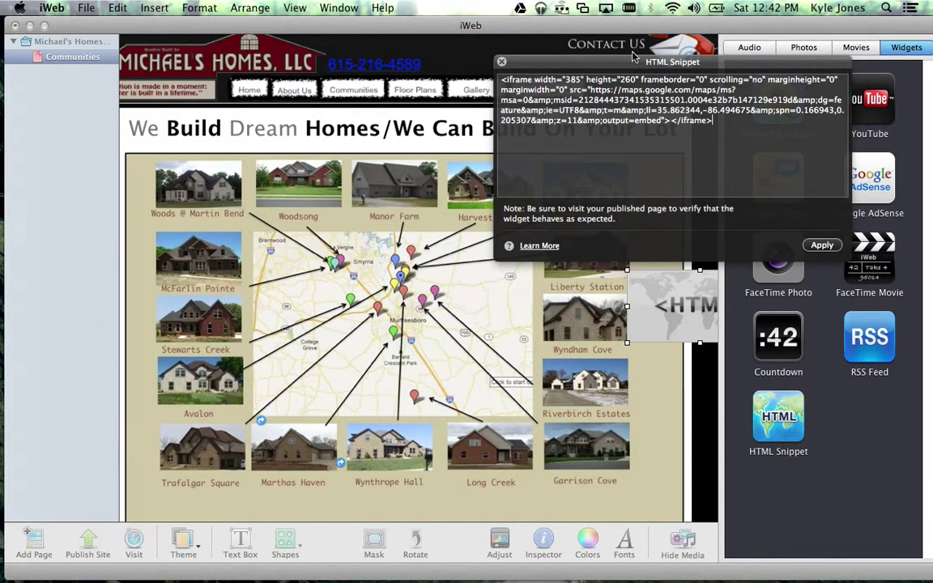
left_click_drag(632, 55, 603, 64)
left_click(792, 246)
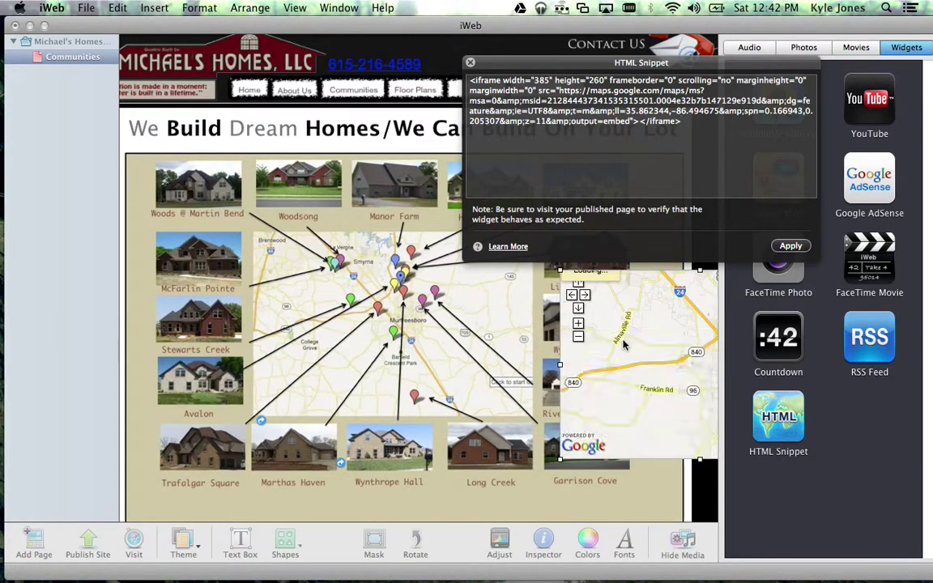
Move the embedded map widget over the static map picture in the middle of the community photos.
left_click_drag(639, 335, 580, 328)
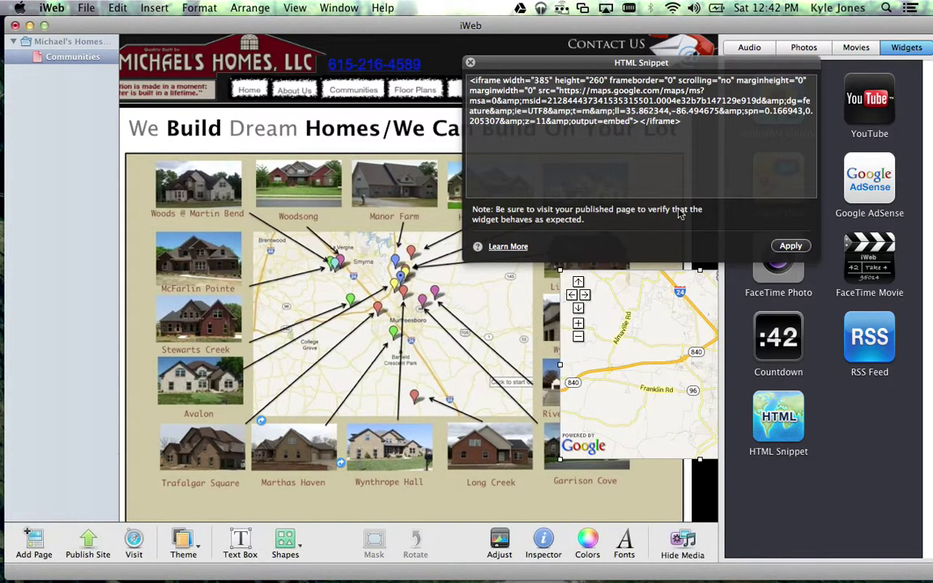
left_click_drag(619, 360, 436, 320)
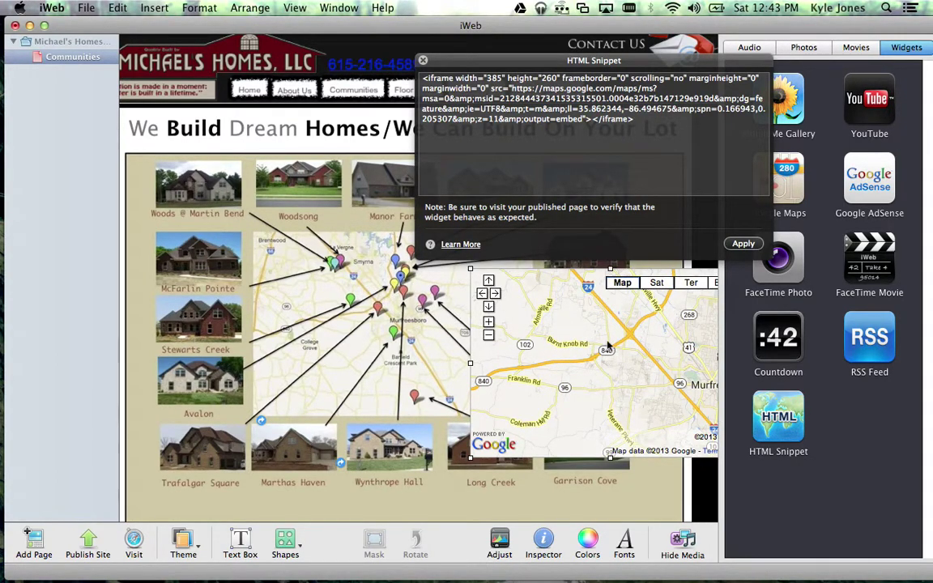
left_click_drag(533, 339, 418, 293)
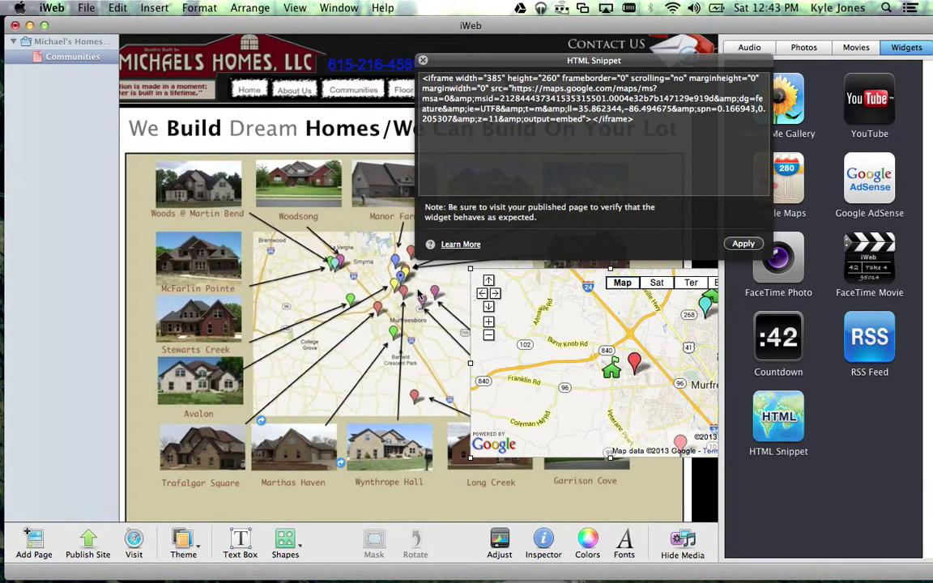
left_click_drag(520, 325, 495, 332)
left_click(495, 335)
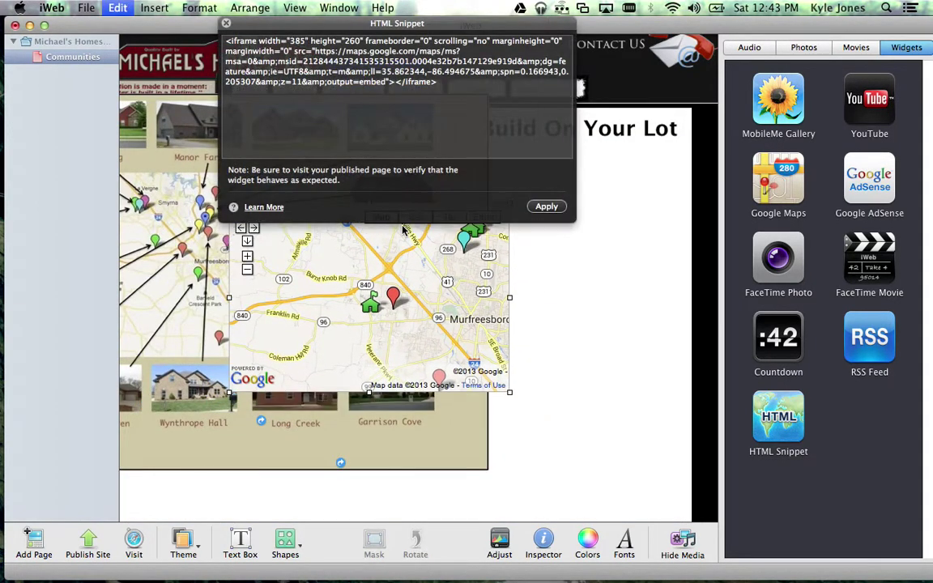
Examine the width and height values in the map's iframe code.
double_click(297, 40)
double_click(350, 40)
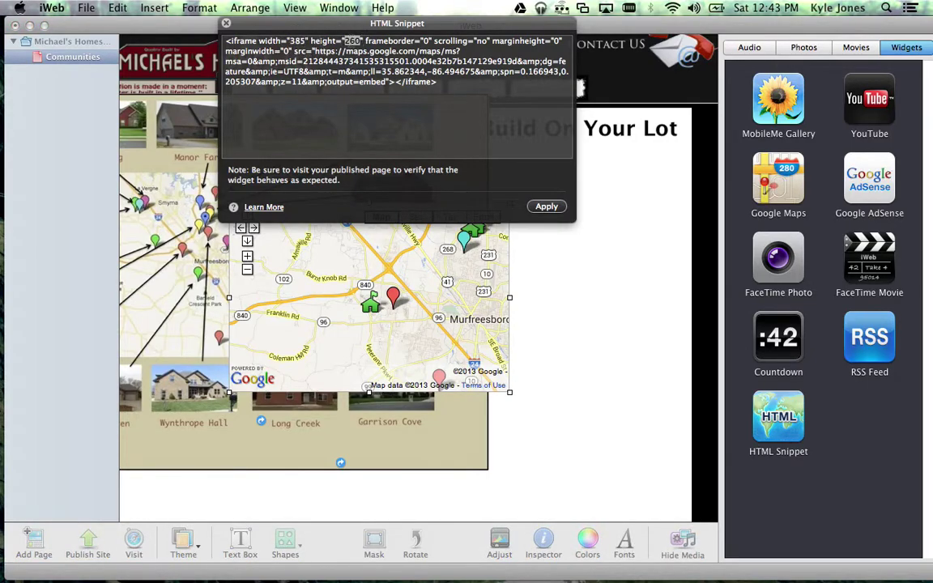
left_click(479, 287)
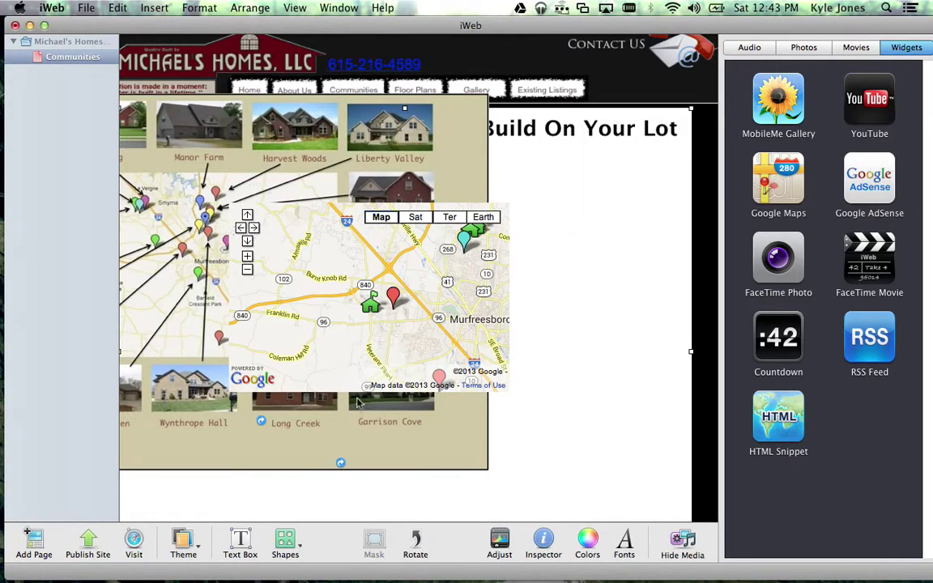
Close the snippet editor and align the embedded map's upper corners with the static map picture.
double_click(428, 329)
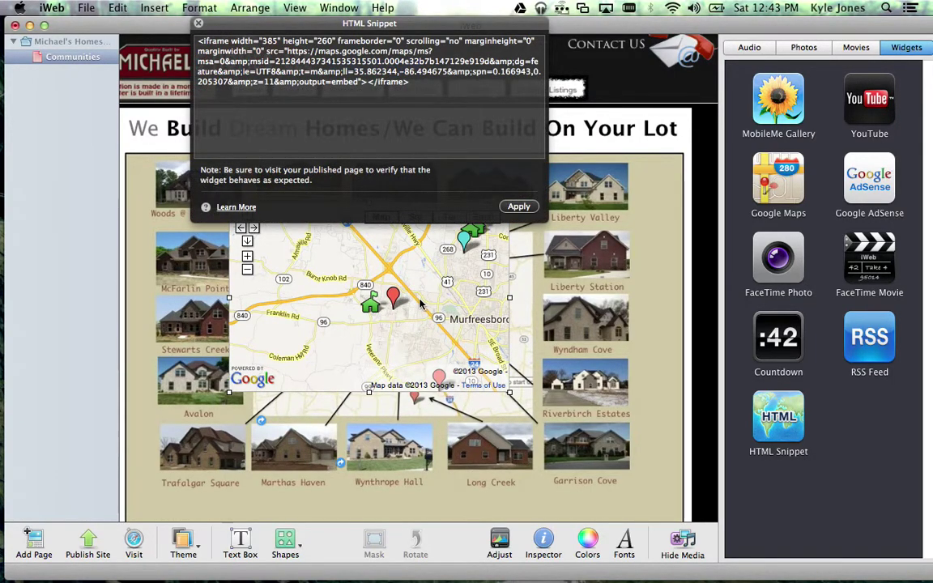
left_click(197, 25)
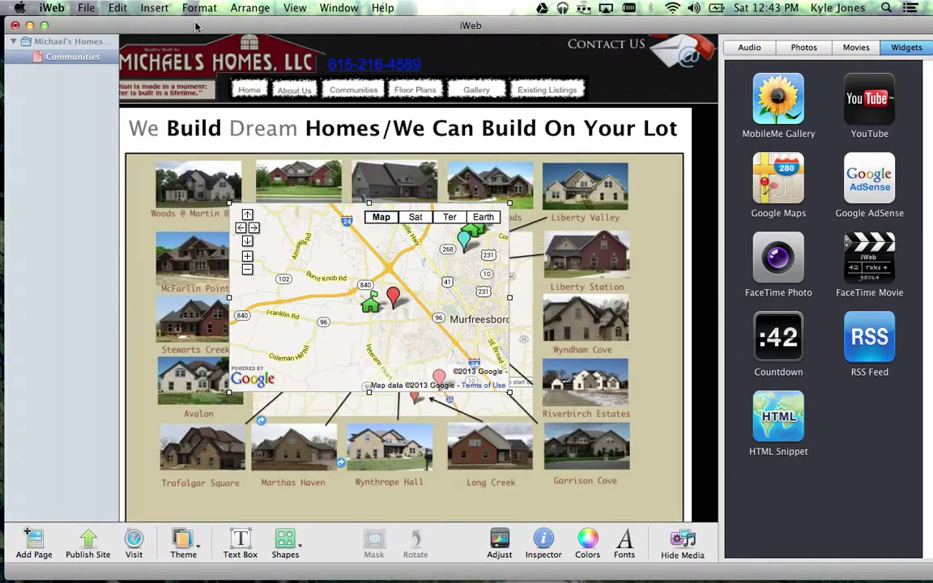
left_click_drag(291, 231, 317, 259)
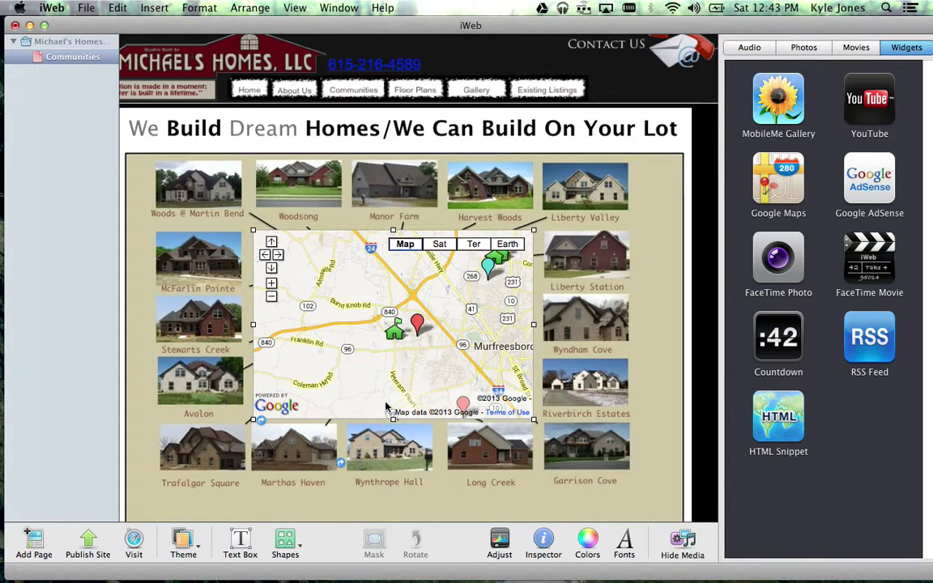
Set the iframe height in the map's snippet code to 265, apply it, and close the snippet editor.
left_click(464, 328)
double_click(464, 328)
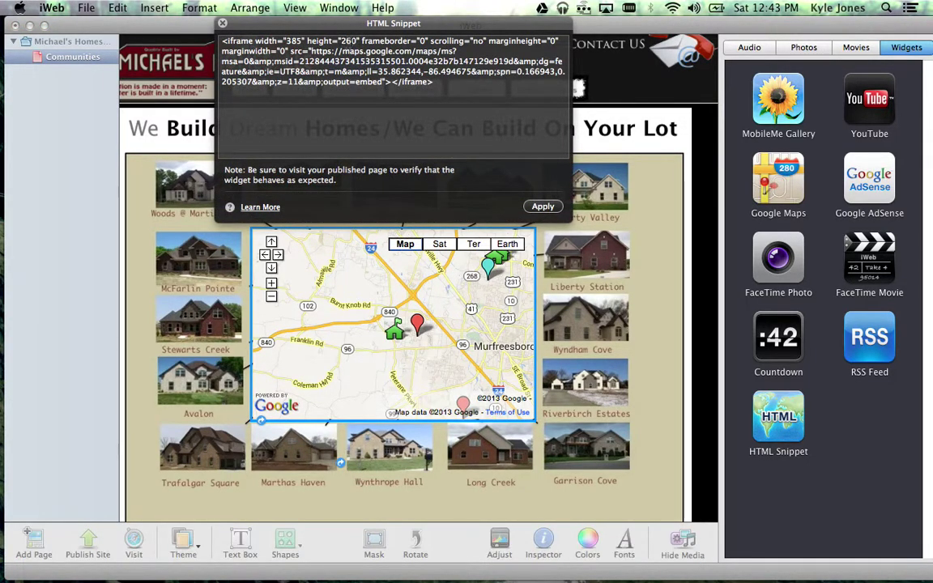
key("BackSpace")
type("5")
left_click(542, 207)
left_click(222, 23)
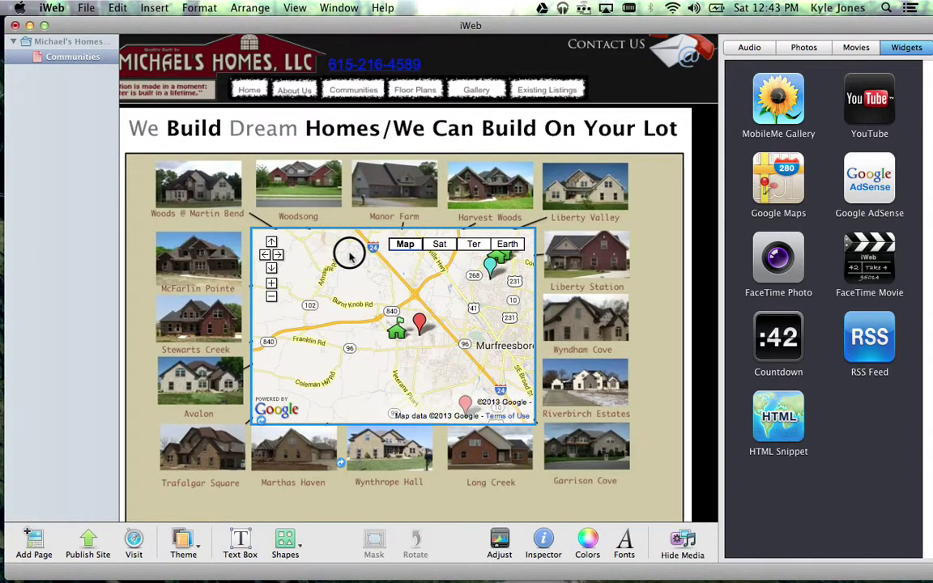
Nudge the embedded map slightly upward to cover the static map picture, and close the snippet editor.
left_click(340, 239)
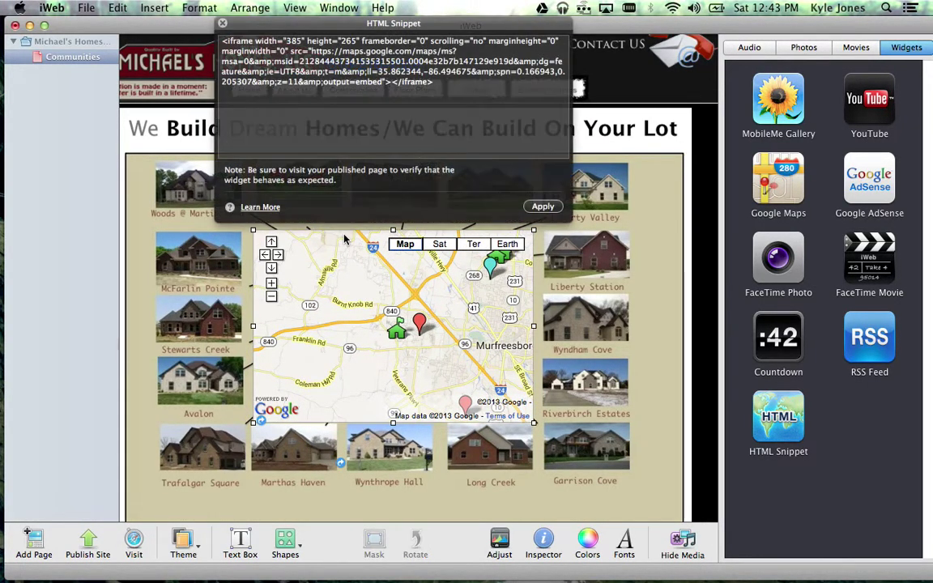
left_click_drag(353, 253, 353, 249)
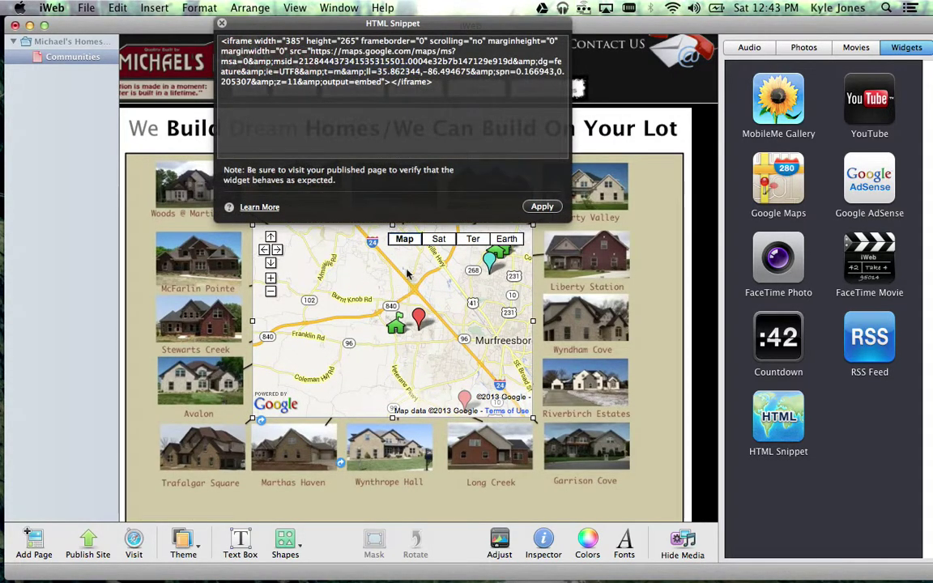
left_click(222, 24)
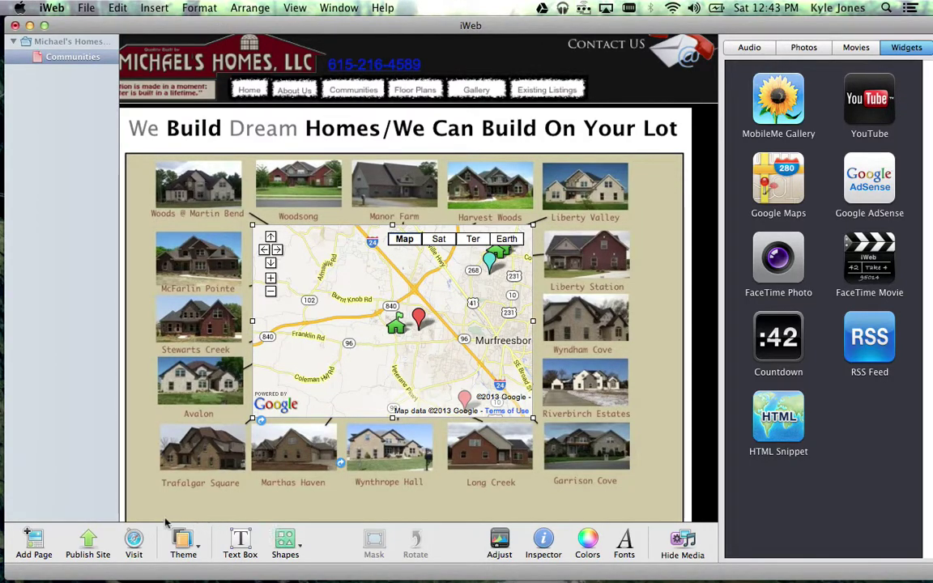
Publish the site changes and visit the published Communities page.
left_click(158, 410)
left_click(92, 542)
left_click(89, 541)
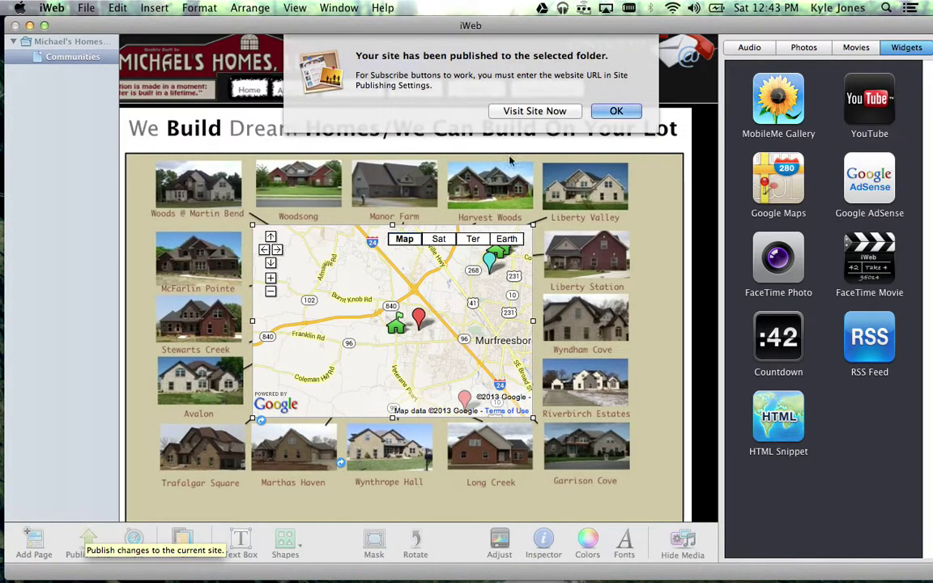
left_click(535, 111)
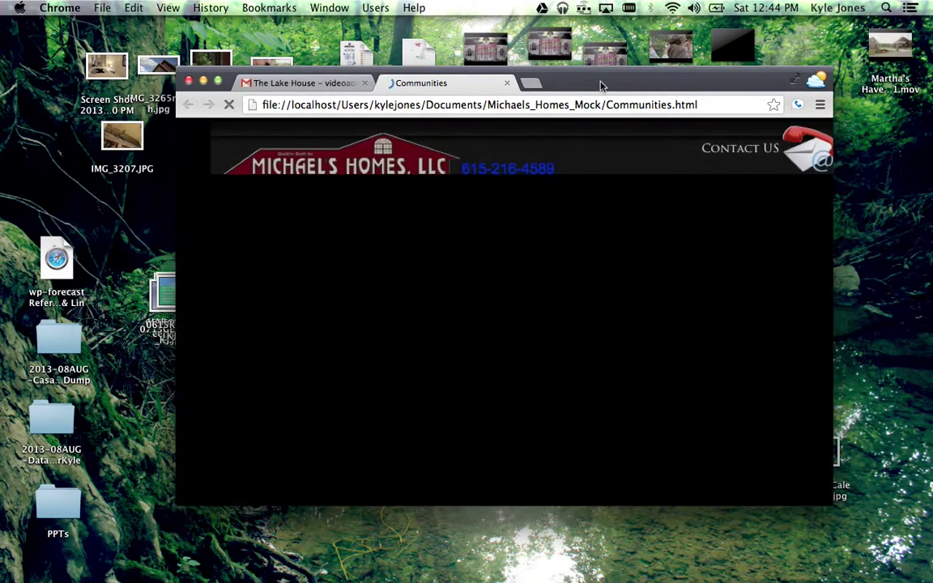
Enlarge the browser window and check that the embedded map can be moved around Murfreesboro.
left_click_drag(601, 85, 454, 43)
left_click_drag(685, 462, 841, 518)
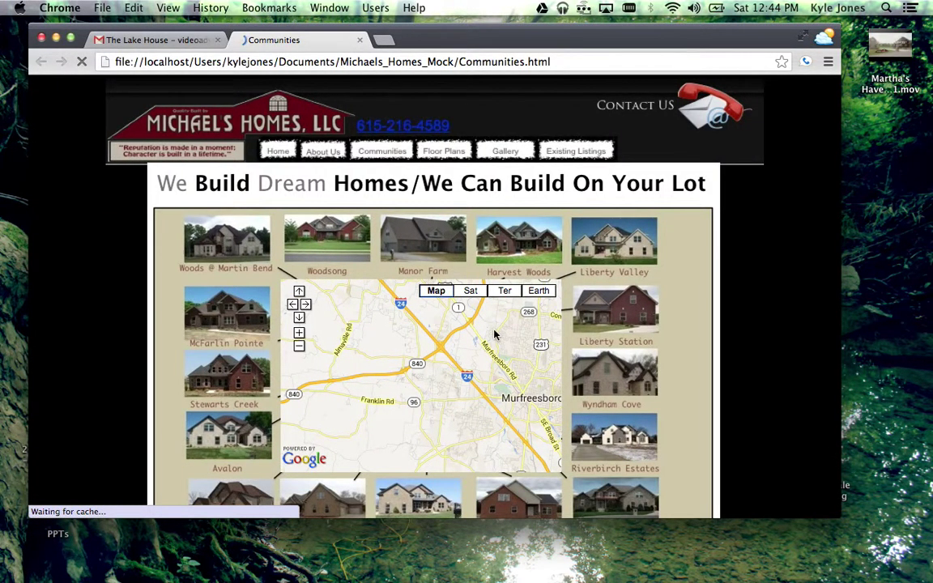
left_click_drag(481, 374, 429, 375)
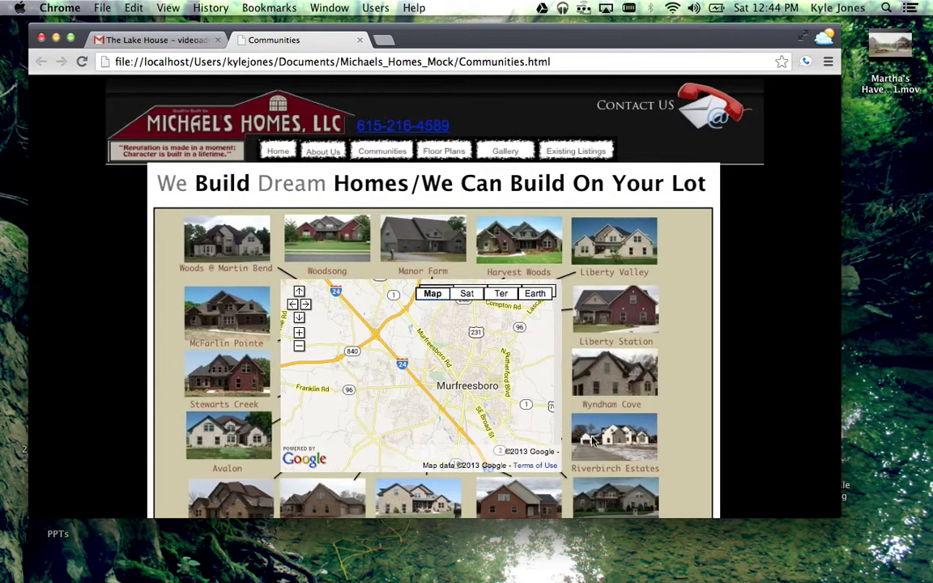
left_click(429, 373)
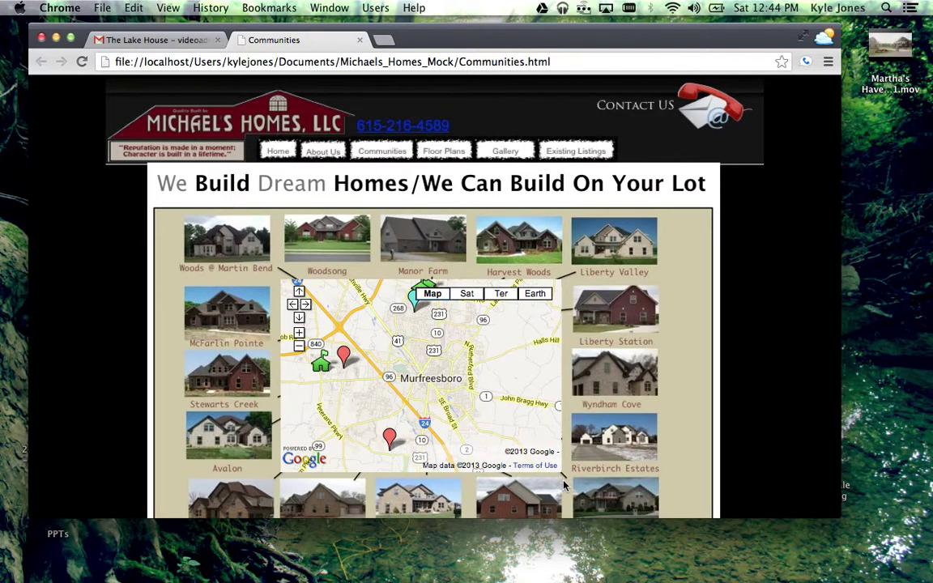
left_click_drag(299, 444, 405, 371)
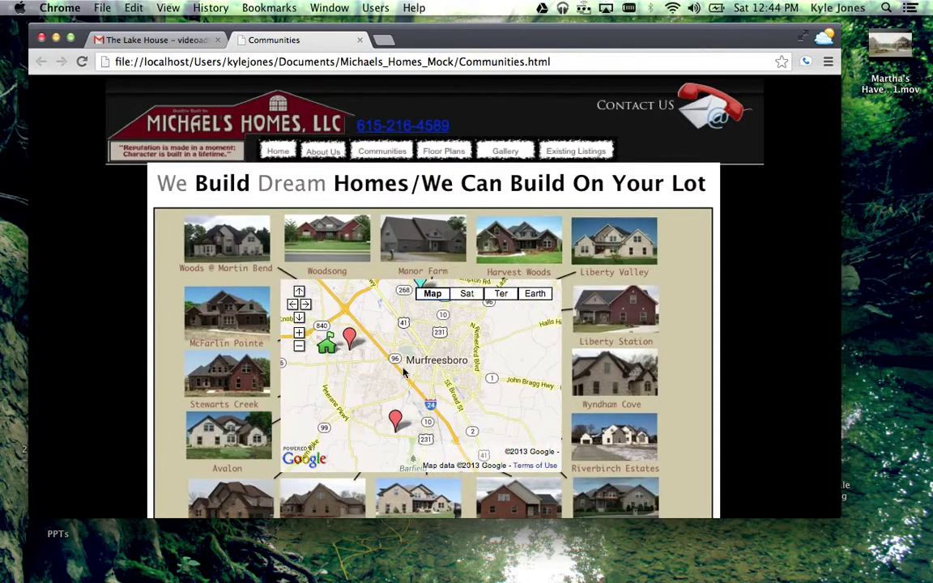
Open the red marker northwest of Murfreesboro, view its Trafalgar information balloon, and close it.
left_click(351, 338)
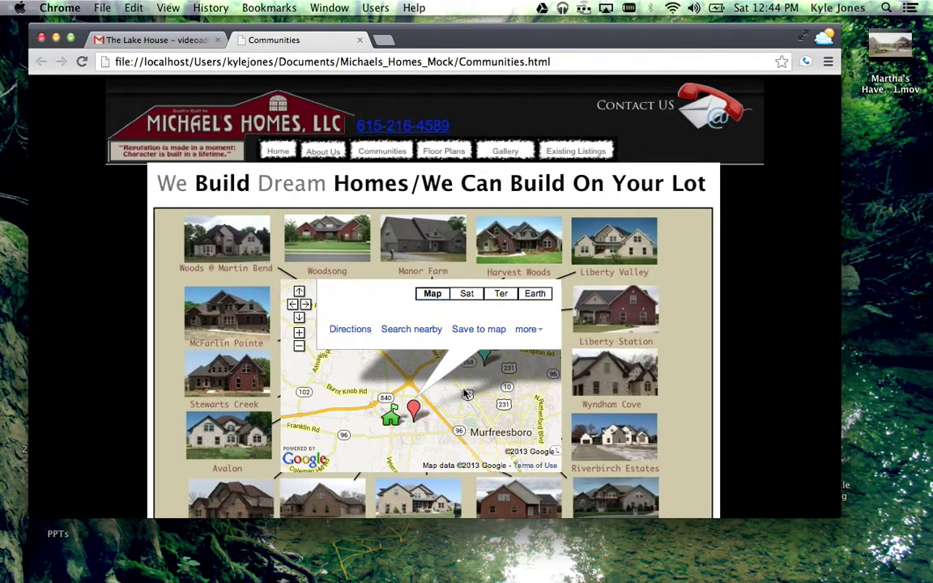
left_click(420, 342)
left_click_drag(510, 373, 497, 467)
left_click_drag(555, 369, 551, 441)
left_click_drag(548, 348, 534, 390)
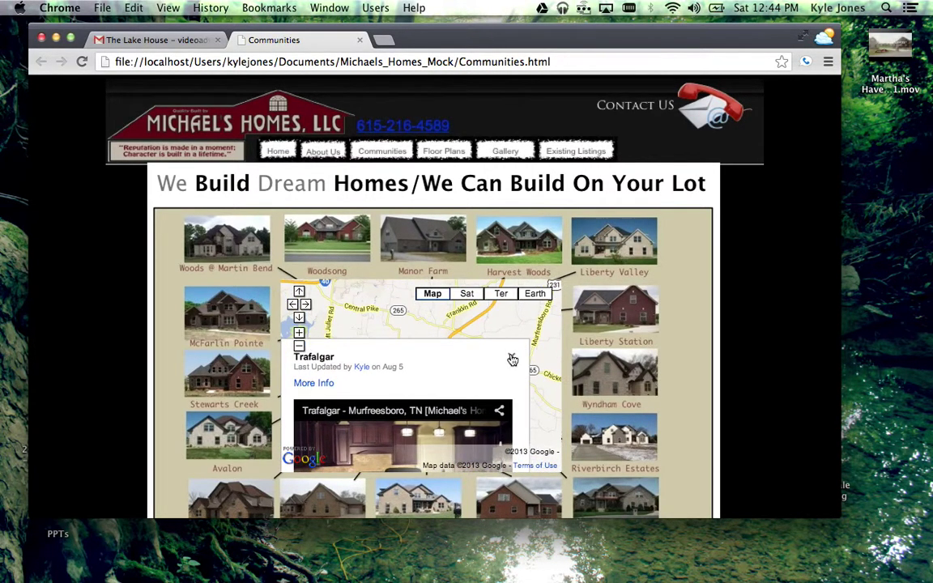
left_click(513, 351)
Check the Trafalgar Square picture below the map and inspect the map markers east of Smyrna.
scroll(405, 381, "down", 3)
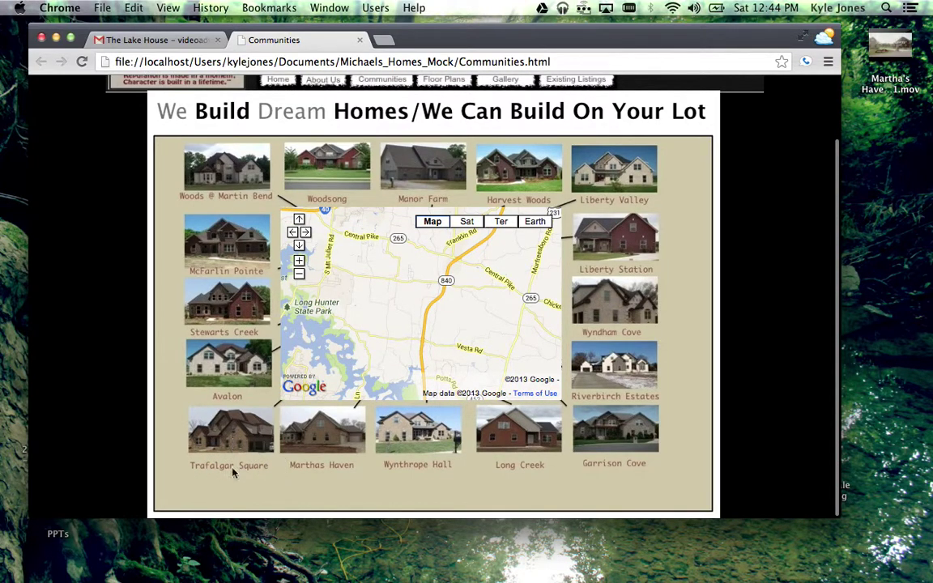
left_click(233, 454)
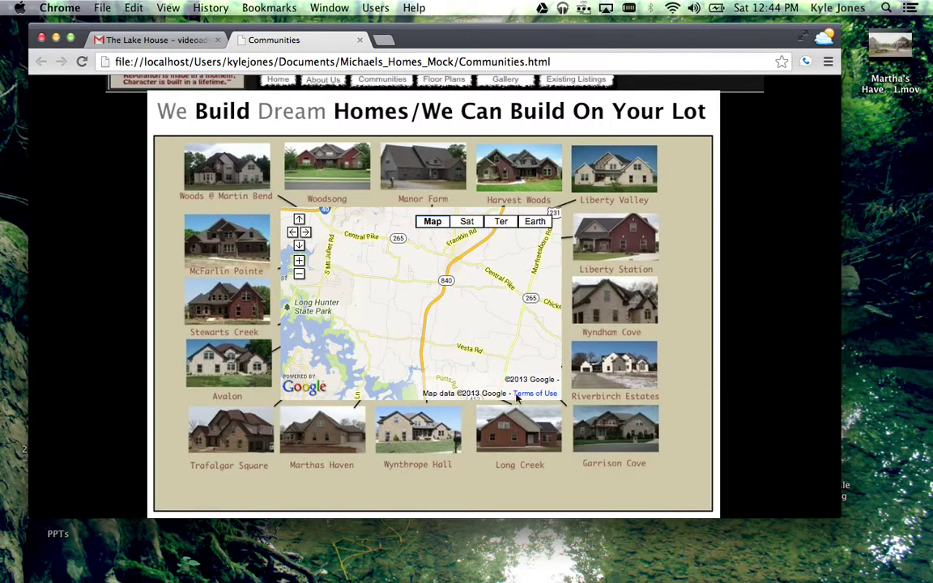
scroll(484, 209, "up", 2)
scroll(225, 438, "down", 2)
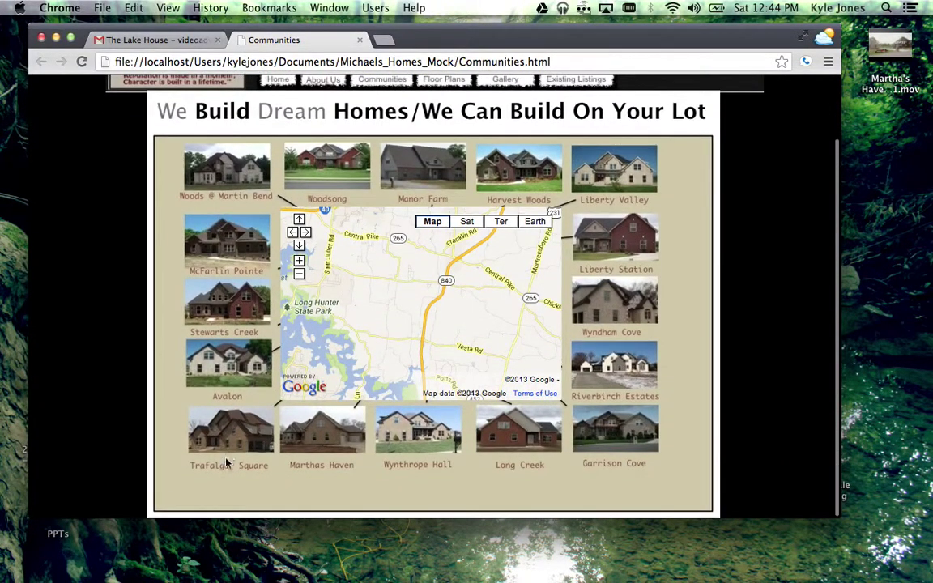
mouse_move(396, 381)
left_mouse_down()
mouse_move(483, 233)
mouse_move(465, 207)
mouse_move(466, 294)
mouse_move(434, 212)
left_mouse_up()
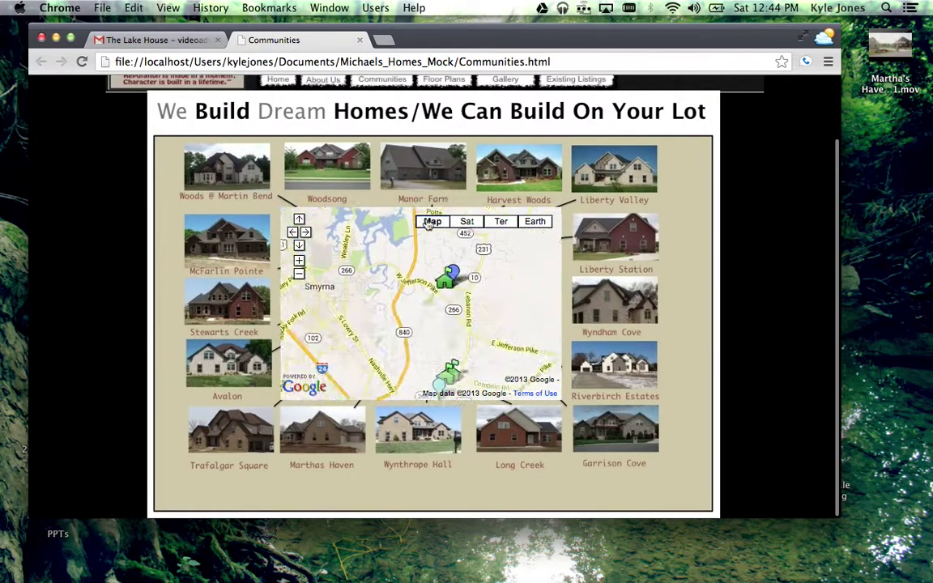
left_click_drag(381, 294, 384, 227)
left_click_drag(386, 273, 446, 326)
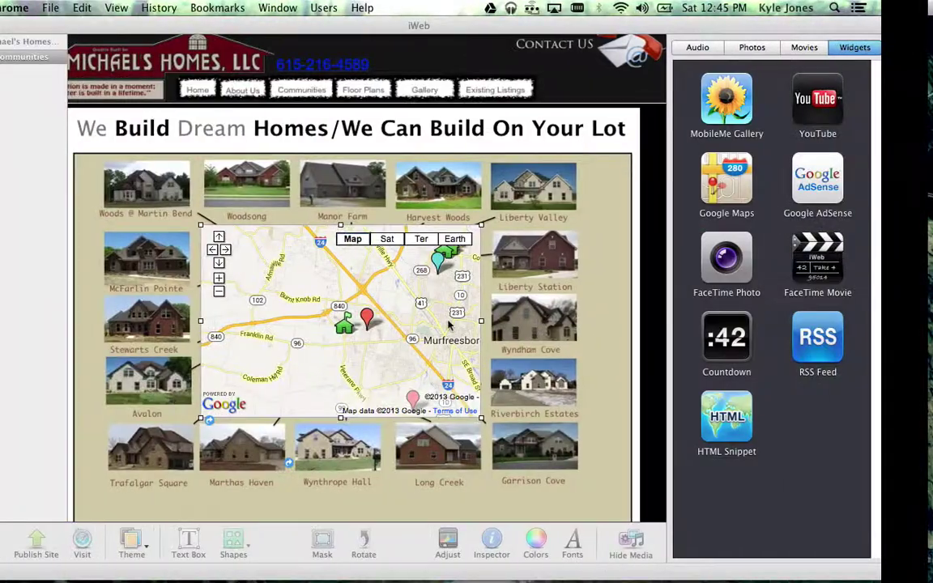